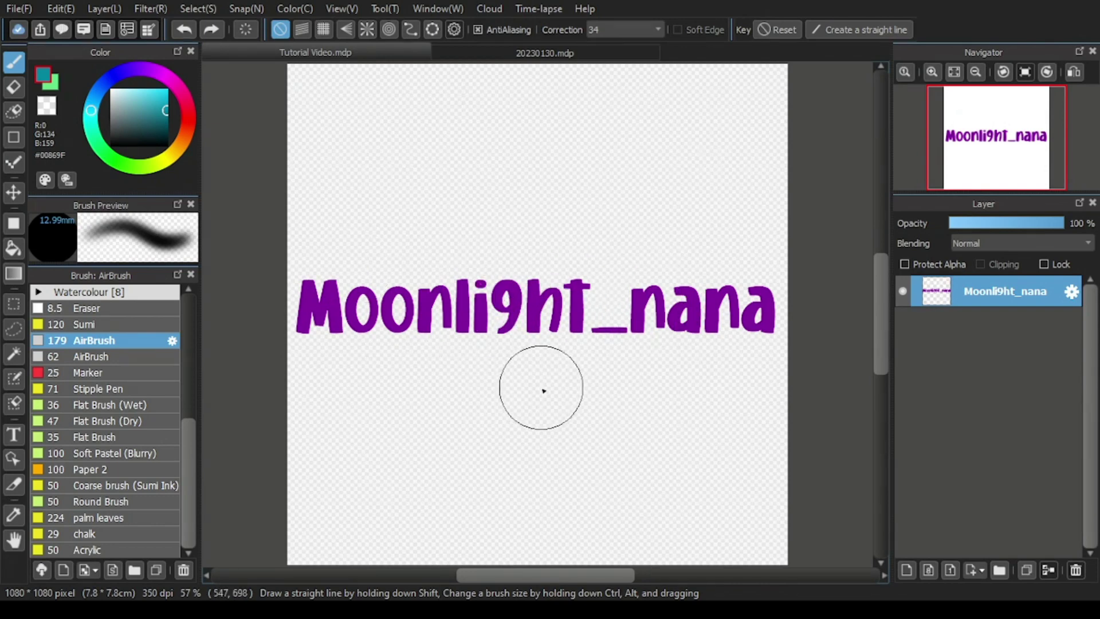
# Step: Undo a trial teal stroke and enable Protect Alpha on the text layer
pyautogui.moveTo(550, 204)
pyautogui.mouseDown()
pyautogui.moveTo(322, 263)
pyautogui.moveTo(531, 302)
pyautogui.moveTo(524, 373)
pyautogui.moveTo(310, 389)
pyautogui.moveTo(603, 441)
pyautogui.moveTo(496, 472)
pyautogui.moveTo(331, 463)
pyautogui.moveTo(535, 469)
pyautogui.moveTo(576, 410)
pyautogui.moveTo(364, 314)
pyautogui.moveTo(558, 229)
pyautogui.mouseUp()
pyautogui.click(185, 30)
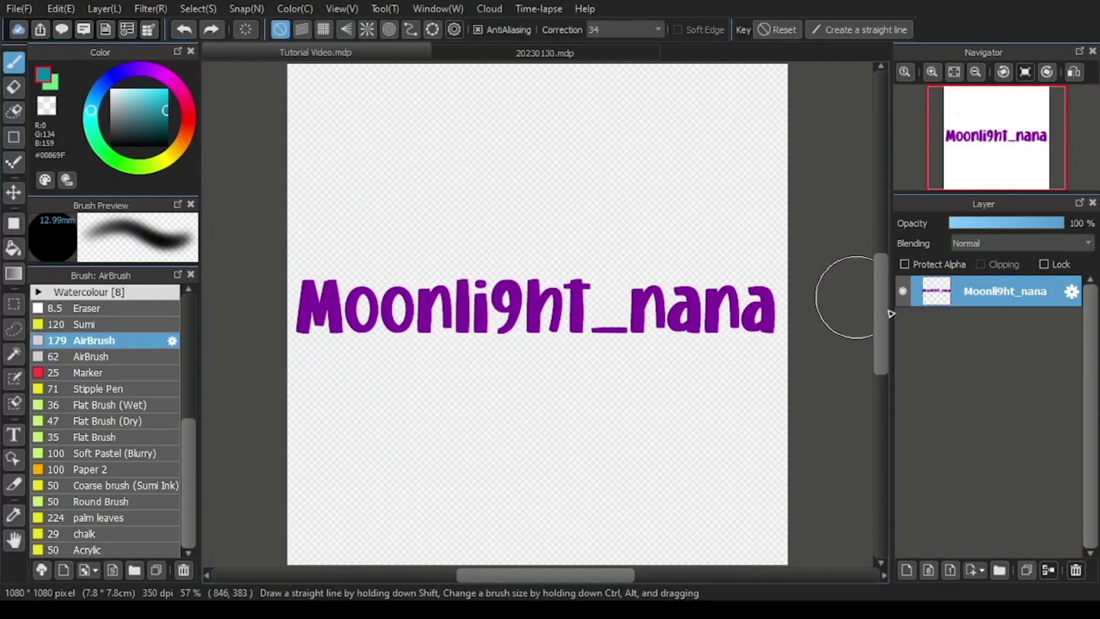
pyautogui.click(936, 267)
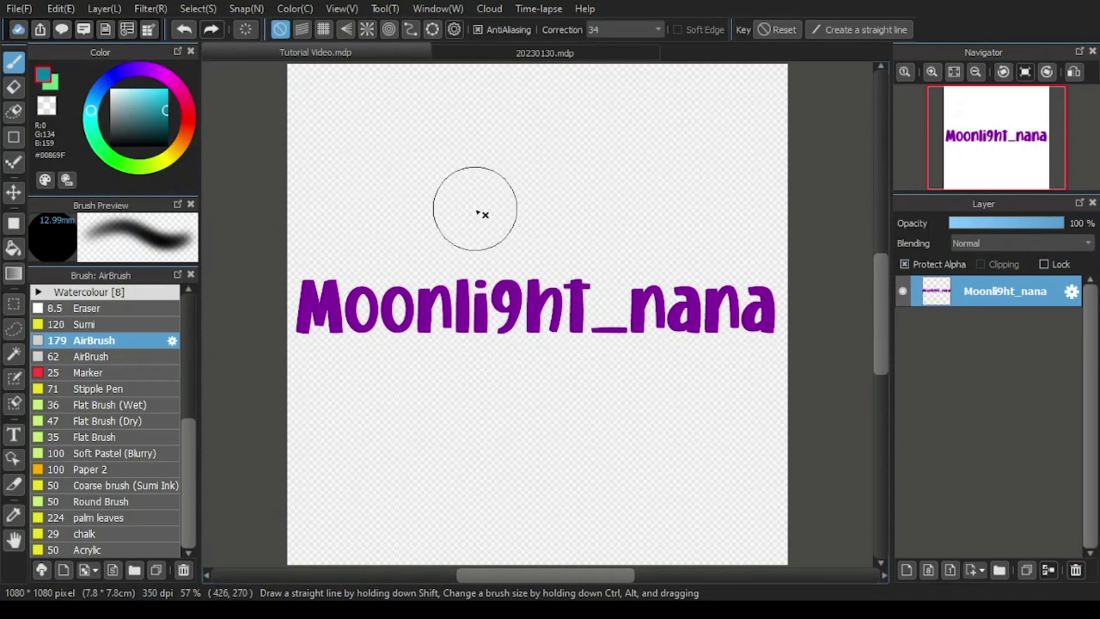
# Step: Airbrush teal over the i dot, 9, both a's of nana and the Moo letters
pyautogui.moveTo(536, 269)
pyautogui.mouseDown()
pyautogui.moveTo(469, 253)
pyautogui.moveTo(493, 253)
pyautogui.moveTo(450, 276)
pyautogui.moveTo(425, 328)
pyautogui.moveTo(670, 327)
pyautogui.moveTo(434, 333)
pyautogui.moveTo(589, 336)
pyautogui.mouseUp()
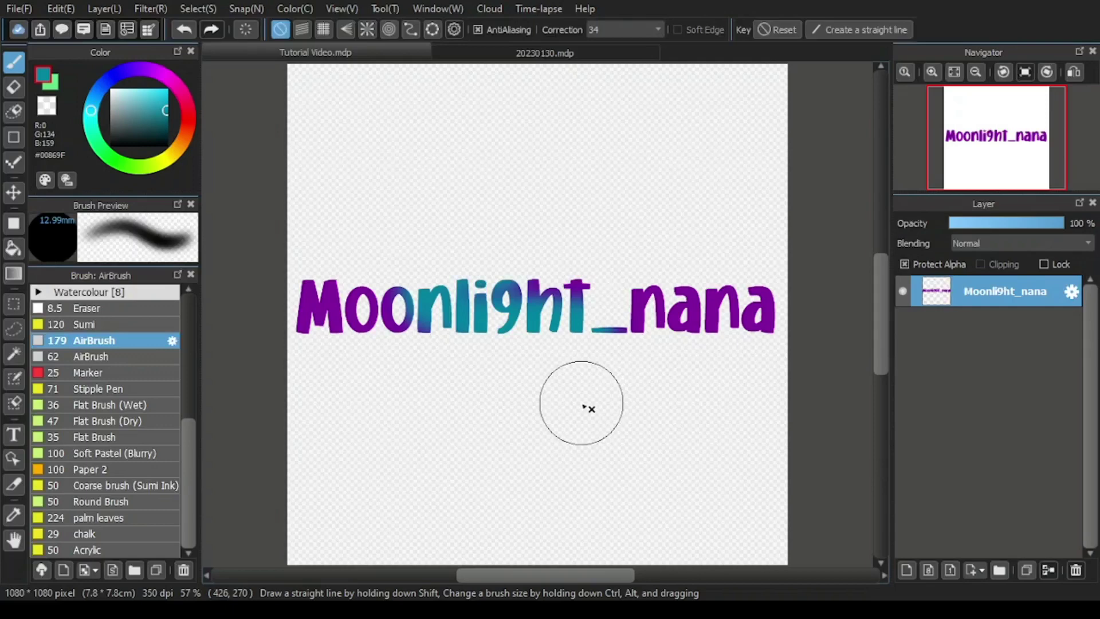
pyautogui.moveTo(695, 216); pyautogui.dragTo(748, 402)
pyautogui.moveTo(635, 162)
pyautogui.mouseDown()
pyautogui.moveTo(738, 390)
pyautogui.moveTo(738, 420)
pyautogui.moveTo(734, 386)
pyautogui.moveTo(622, 141)
pyautogui.moveTo(692, 418)
pyautogui.moveTo(555, 180)
pyautogui.mouseUp()
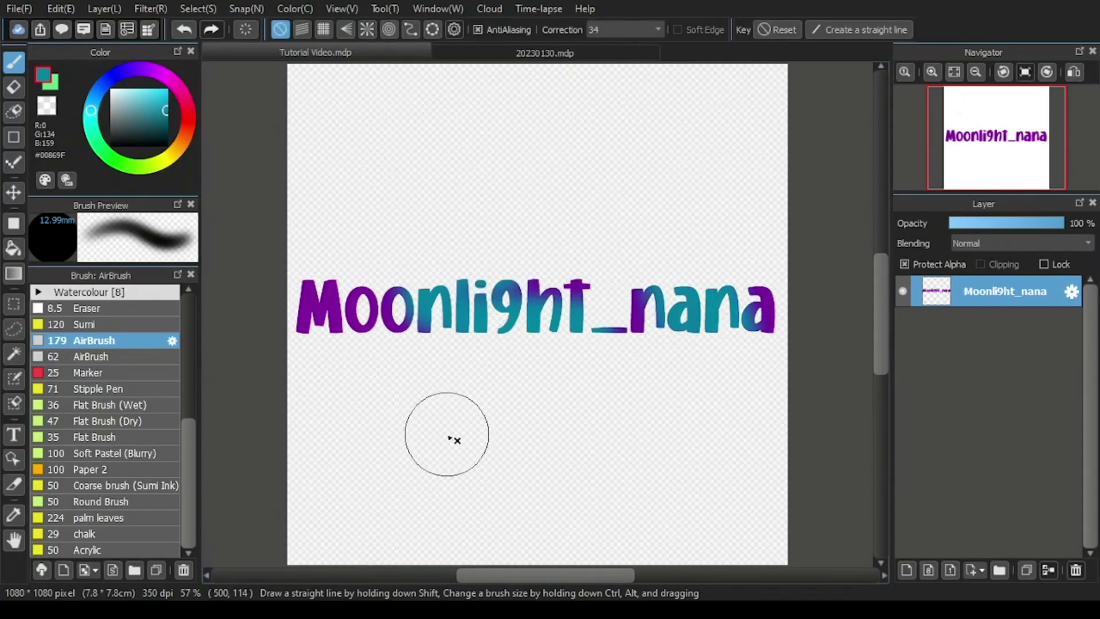
pyautogui.moveTo(455, 437)
pyautogui.mouseDown()
pyautogui.moveTo(369, 314)
pyautogui.moveTo(309, 273)
pyautogui.moveTo(434, 352)
pyautogui.moveTo(594, 311)
pyautogui.moveTo(531, 216)
pyautogui.moveTo(393, 428)
pyautogui.moveTo(504, 373)
pyautogui.mouseUp()
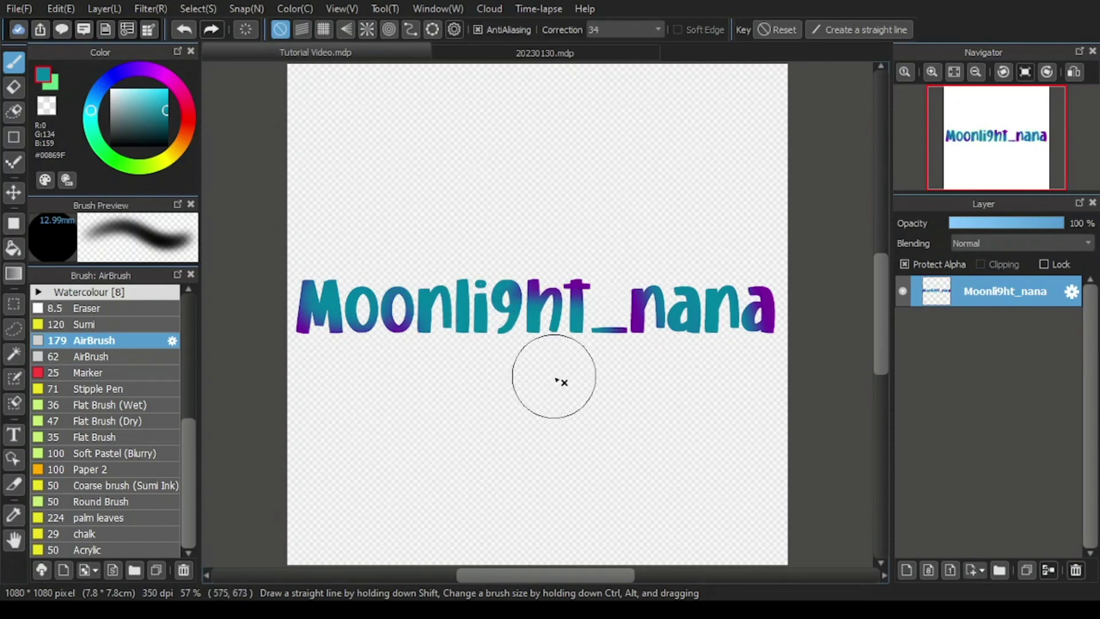
# Step: Turn Protect Alpha off, test a free teal stroke across the canvas, and undo it
pyautogui.click(920, 269)
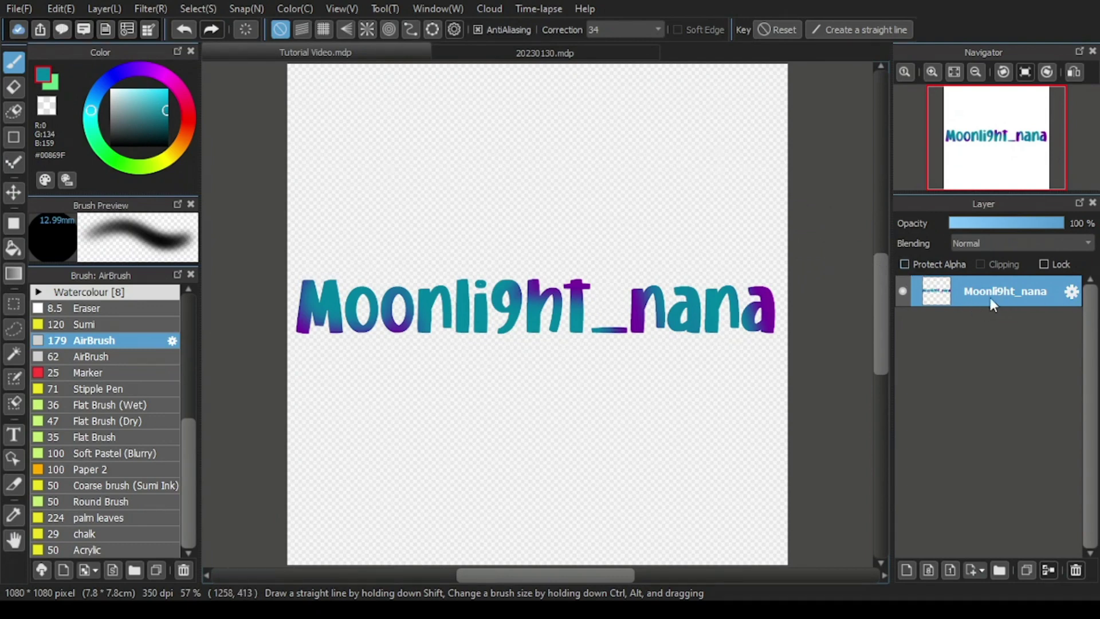
pyautogui.moveTo(446, 192)
pyautogui.mouseDown()
pyautogui.moveTo(429, 294)
pyautogui.moveTo(528, 358)
pyautogui.moveTo(306, 417)
pyautogui.moveTo(572, 456)
pyautogui.moveTo(308, 441)
pyautogui.moveTo(403, 460)
pyautogui.moveTo(559, 437)
pyautogui.moveTo(353, 331)
pyautogui.moveTo(483, 234)
pyautogui.moveTo(481, 204)
pyautogui.moveTo(389, 249)
pyautogui.moveTo(598, 351)
pyautogui.moveTo(397, 408)
pyautogui.moveTo(574, 438)
pyautogui.moveTo(694, 481)
pyautogui.moveTo(710, 317)
pyautogui.moveTo(615, 101)
pyautogui.moveTo(545, 402)
pyautogui.moveTo(605, 478)
pyautogui.moveTo(724, 490)
pyautogui.mouseUp()
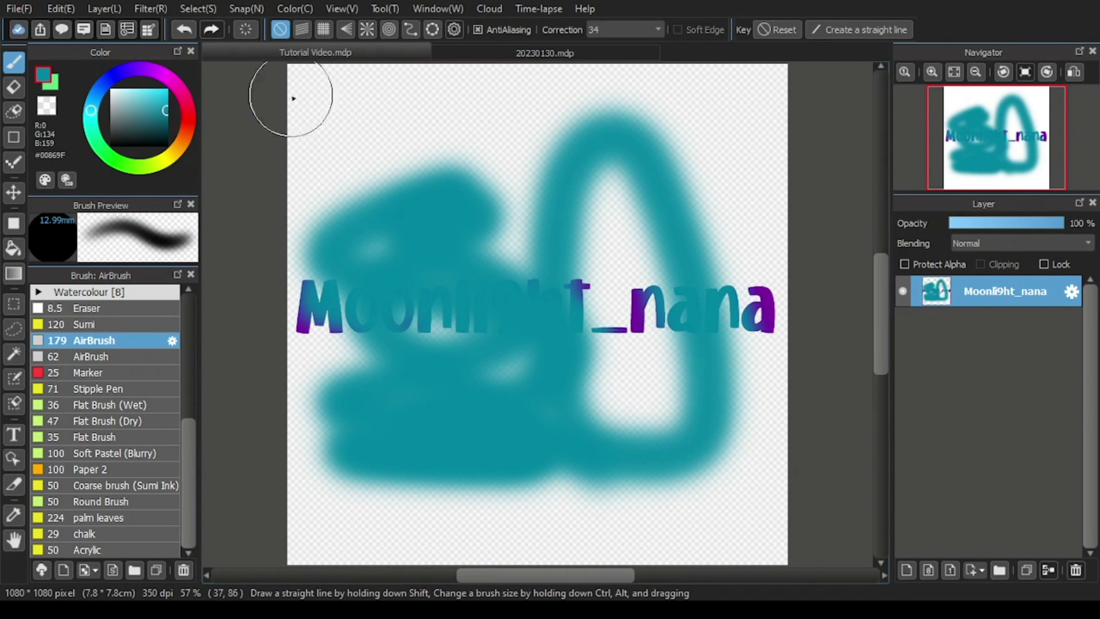
pyautogui.click(184, 29)
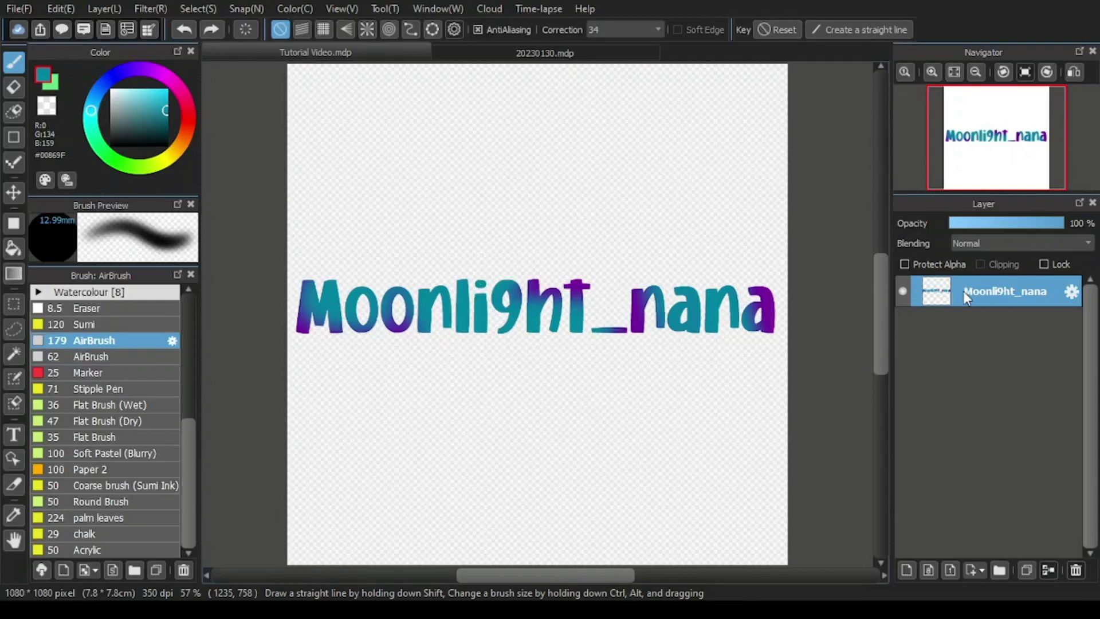
# Step: Add Layer14 above the Moonli9ht_nana text layer and clip it to the text
pyautogui.click(906, 569)
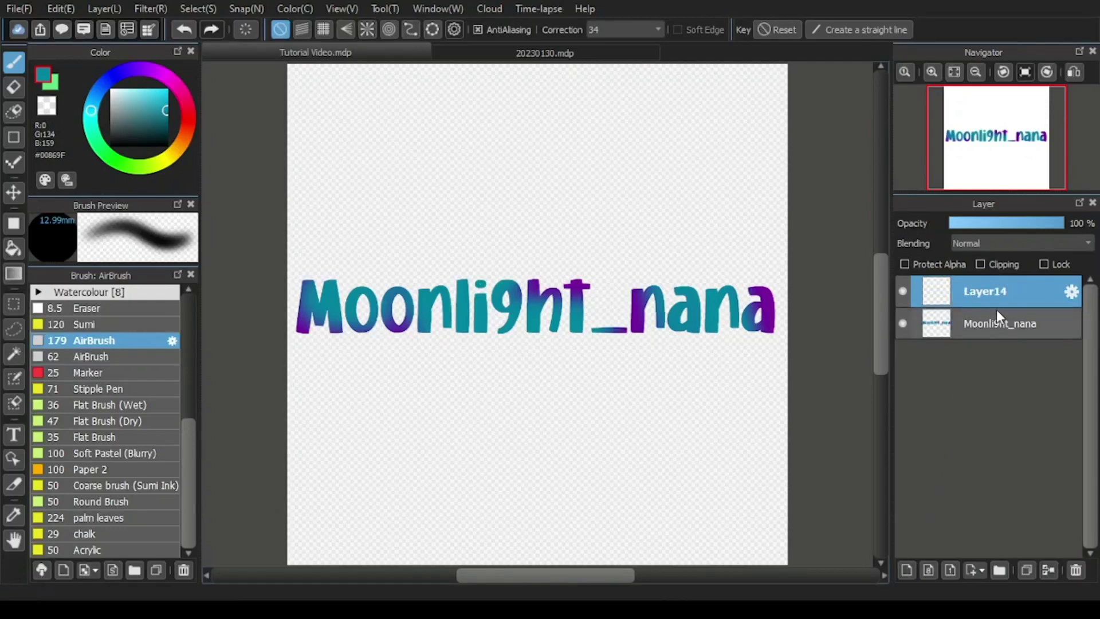
pyautogui.click(990, 264)
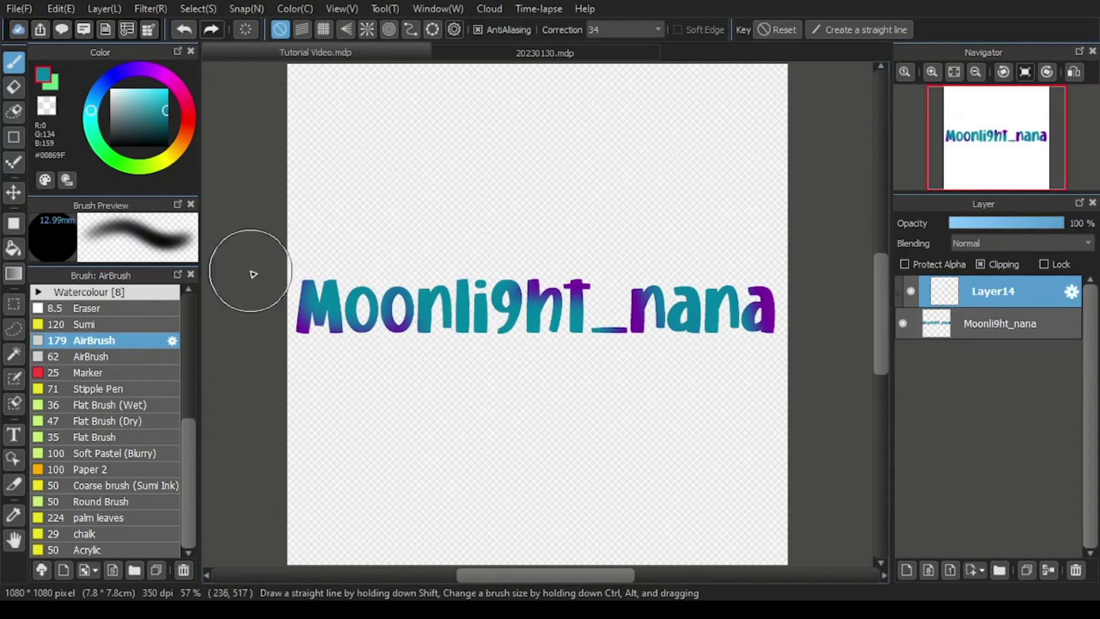
# Step: Pick red and airbrush it across the middle, the second o and n, and nana
pyautogui.click(52, 83)
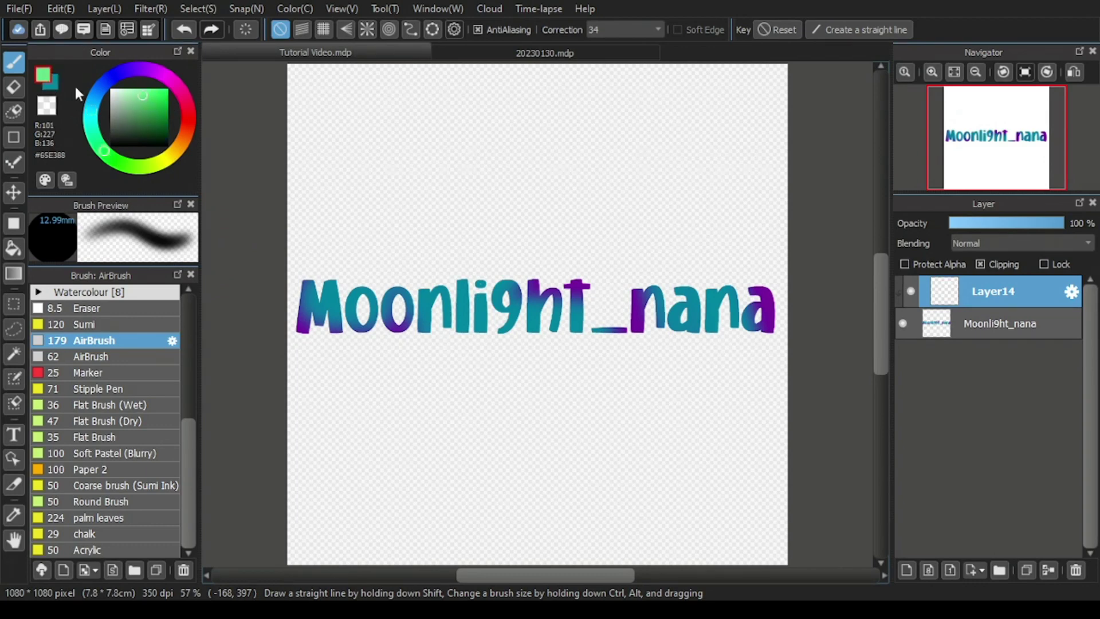
pyautogui.click(185, 119)
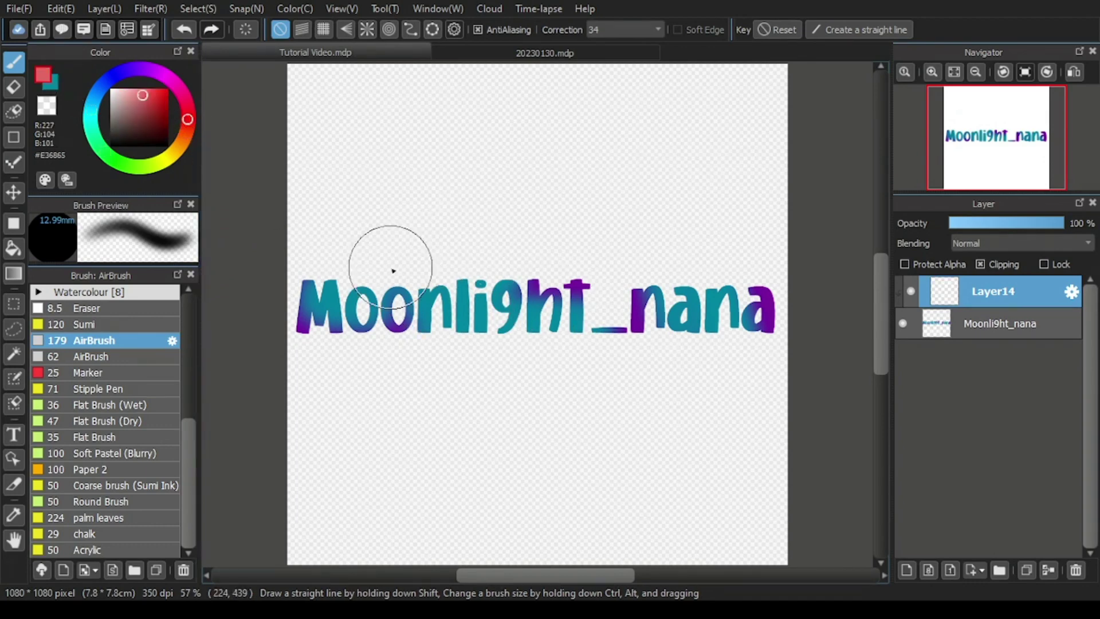
pyautogui.moveTo(369, 253); pyautogui.dragTo(658, 336)
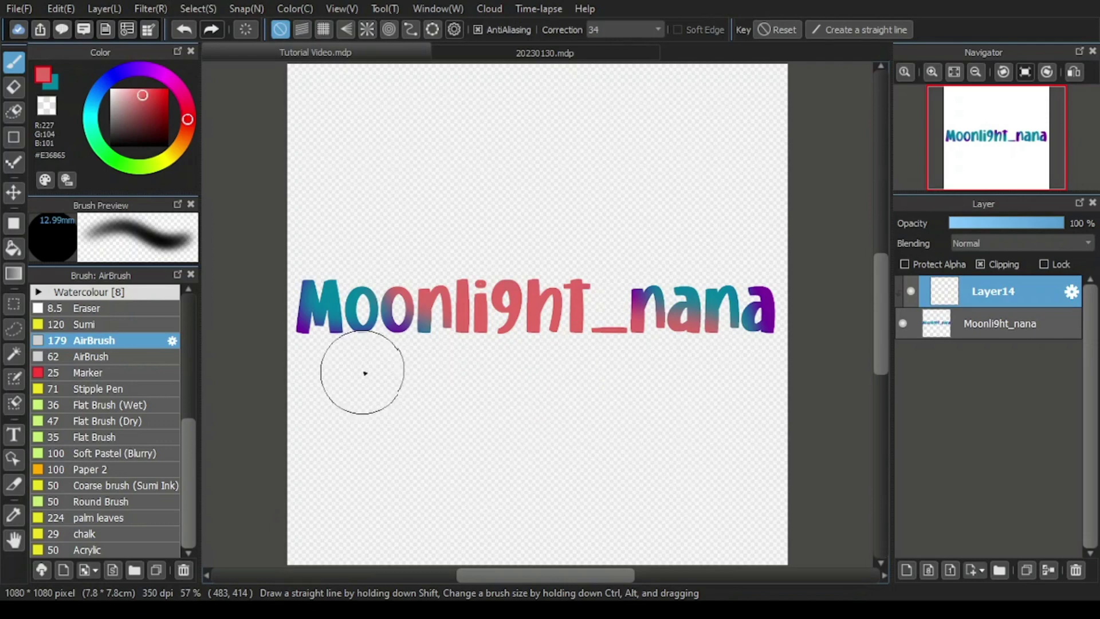
pyautogui.moveTo(363, 372); pyautogui.dragTo(493, 216)
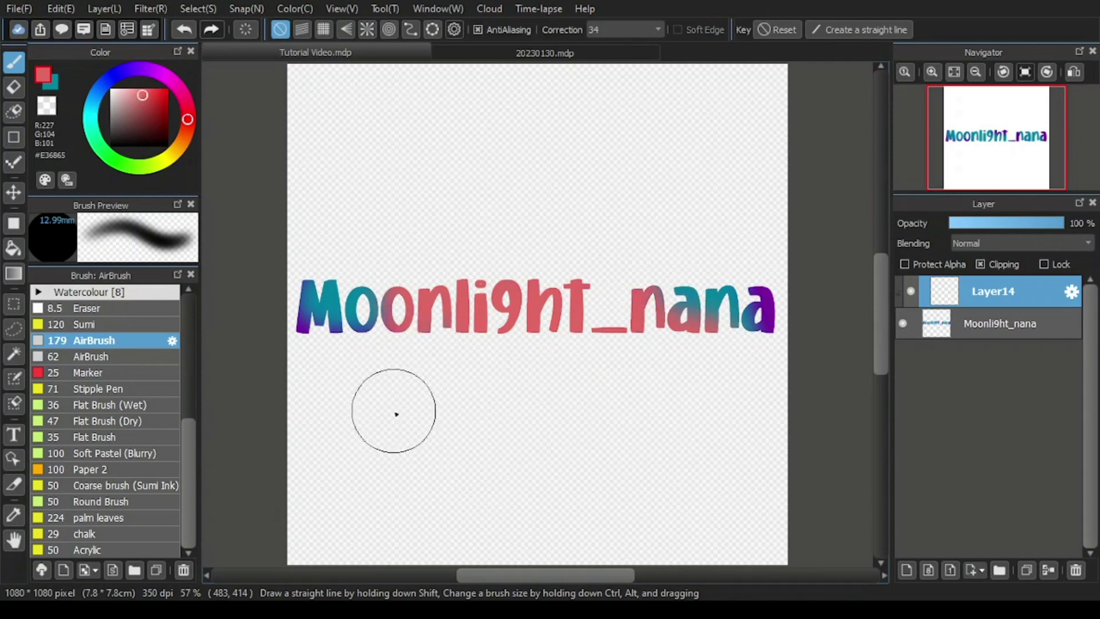
pyautogui.moveTo(648, 207); pyautogui.dragTo(740, 425)
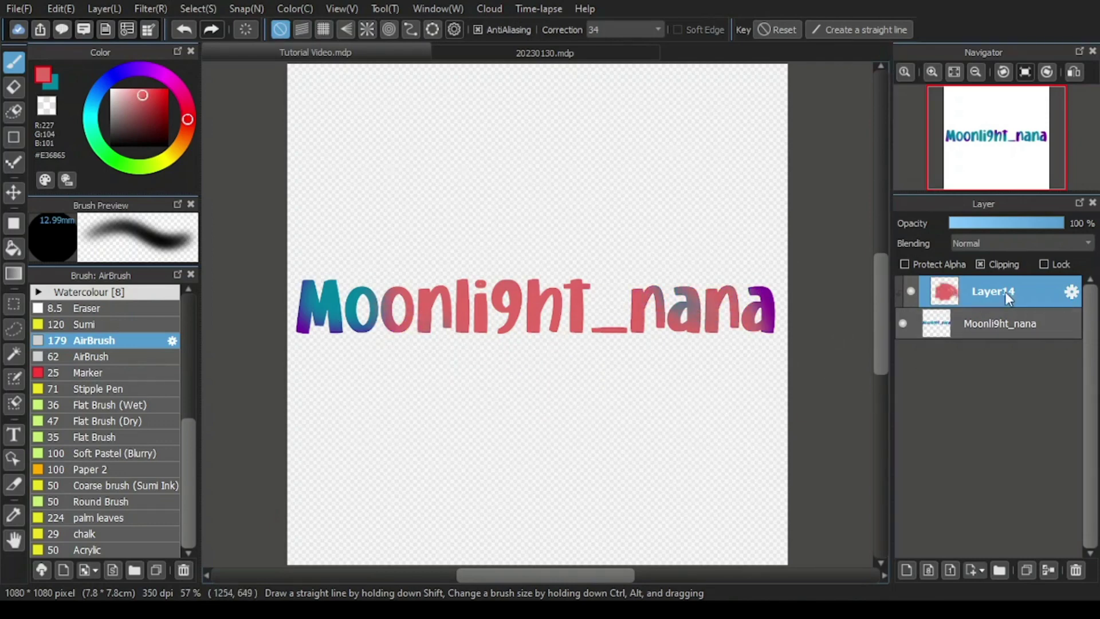
# Step: Unclip Layer14, airbrush more red over the text, reclip it, and add Layer15
pyautogui.click(1002, 262)
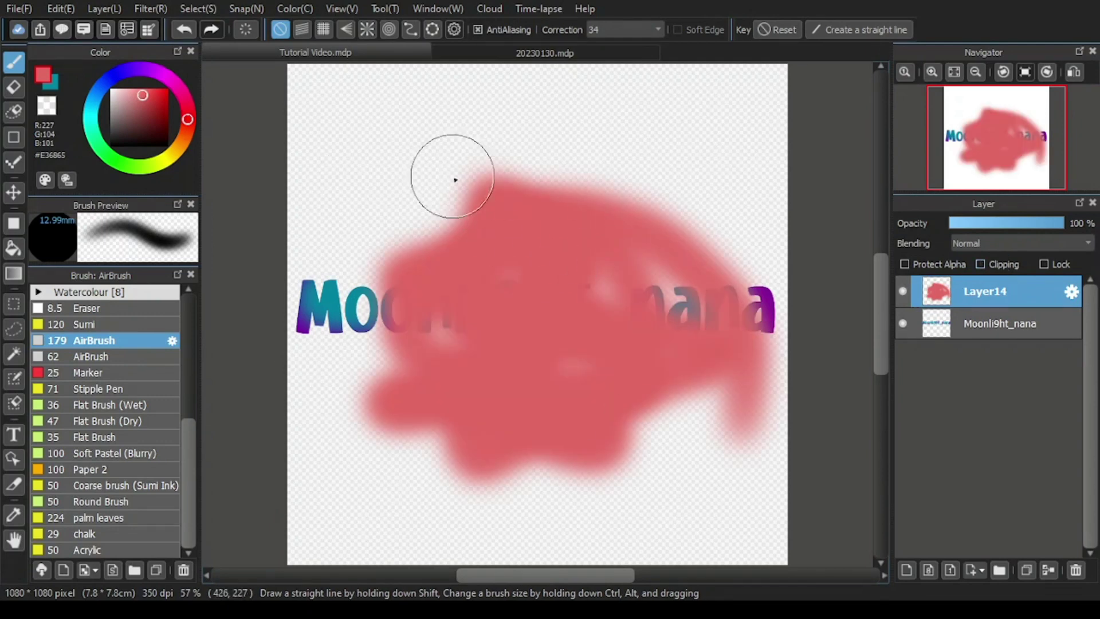
pyautogui.moveTo(429, 350)
pyautogui.mouseDown()
pyautogui.moveTo(498, 356)
pyautogui.moveTo(545, 326)
pyautogui.moveTo(793, 344)
pyautogui.moveTo(795, 363)
pyautogui.mouseUp()
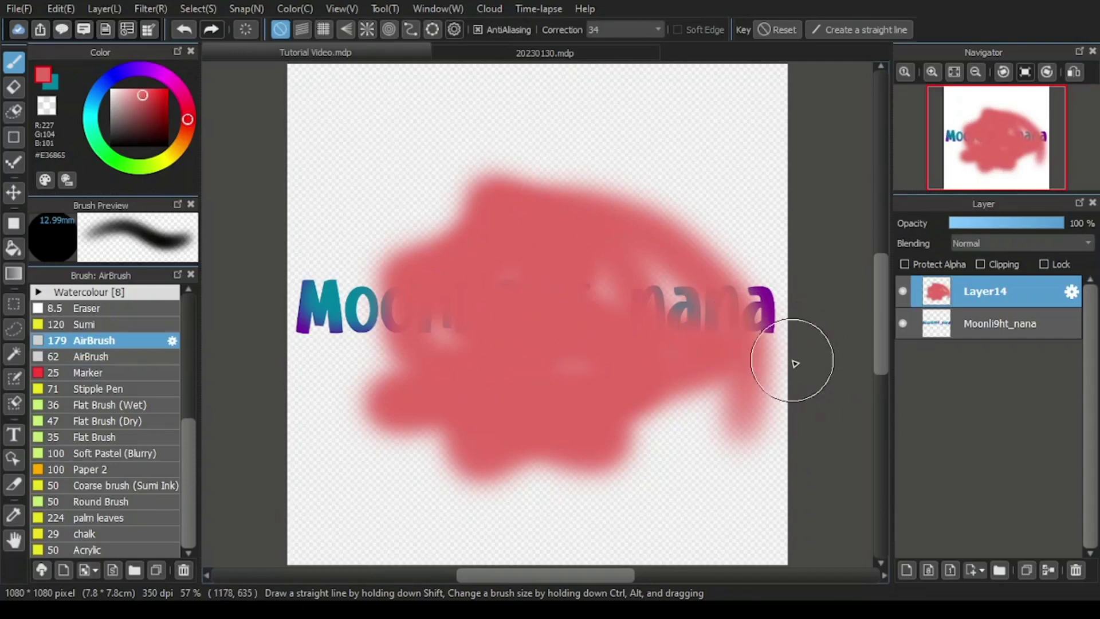
pyautogui.click(1004, 265)
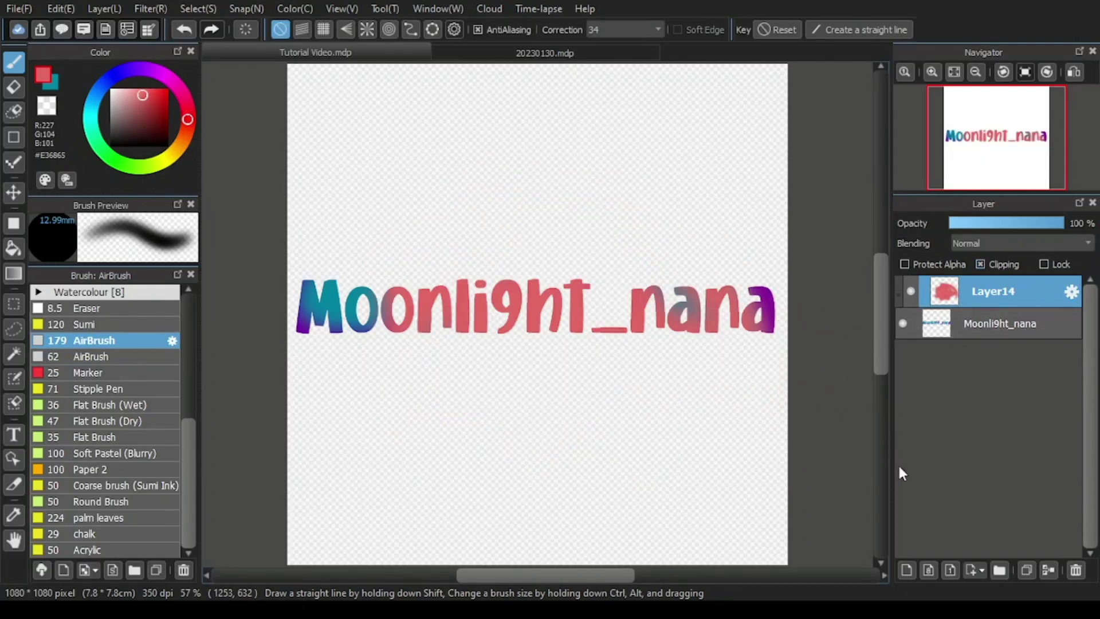
pyautogui.click(906, 569)
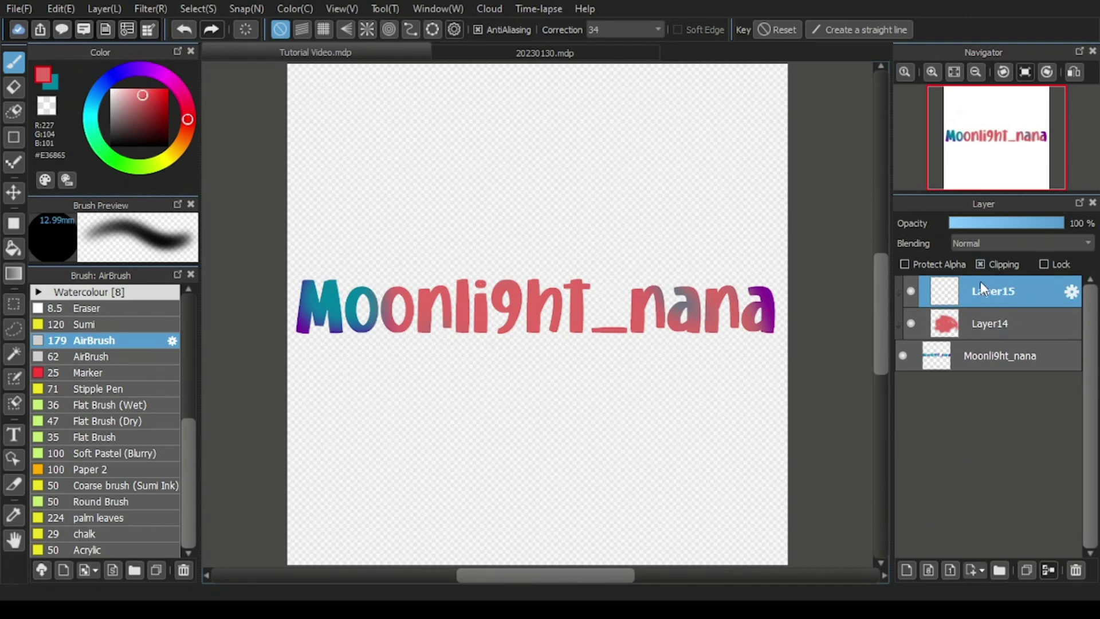
# Step: Swap to teal with X and airbrush it over the 9ht_ section on Layer15
pyautogui.press('x')
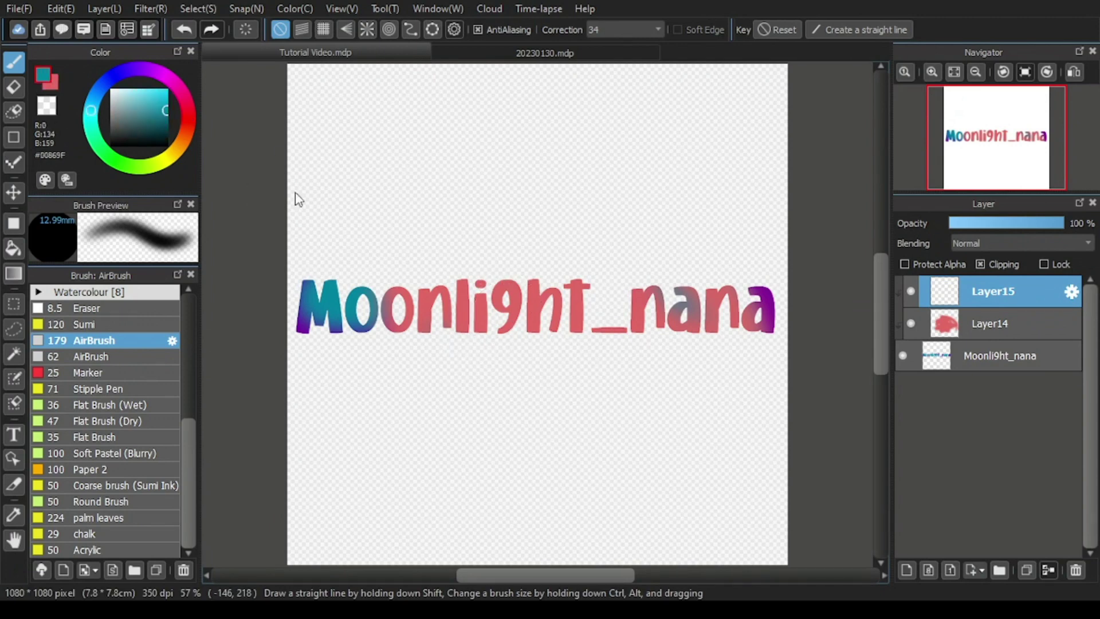
pyautogui.moveTo(662, 376)
pyautogui.mouseDown()
pyautogui.moveTo(597, 318)
pyautogui.moveTo(486, 287)
pyautogui.moveTo(584, 355)
pyautogui.mouseUp()
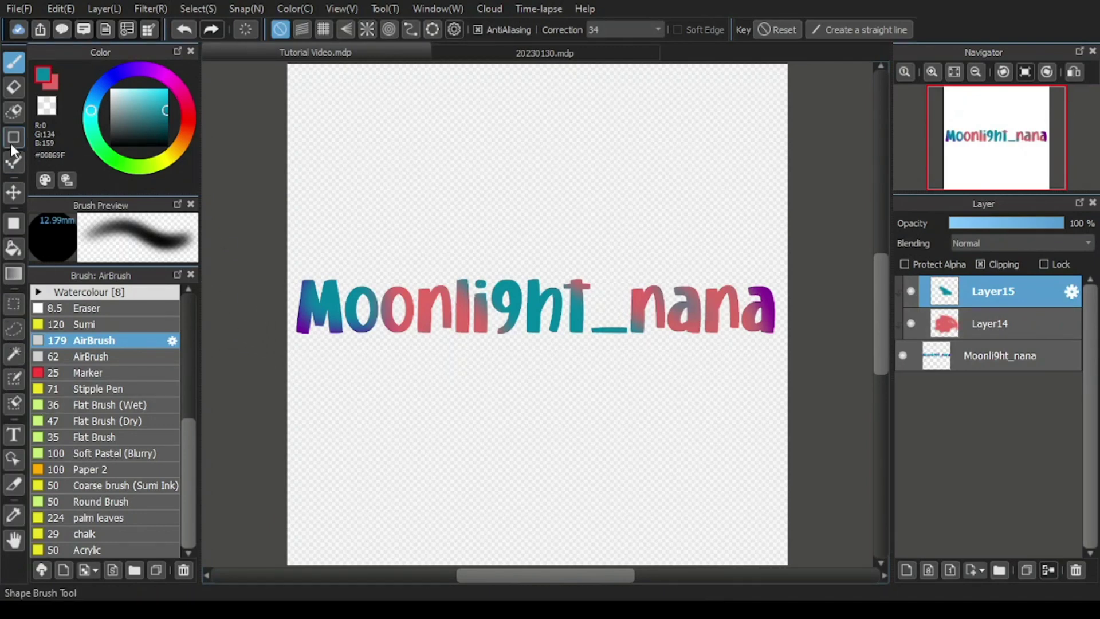
# Step: Lock the Moonli9ht_nana text layer and try the Bucket and Move tools on it
pyautogui.click(980, 354)
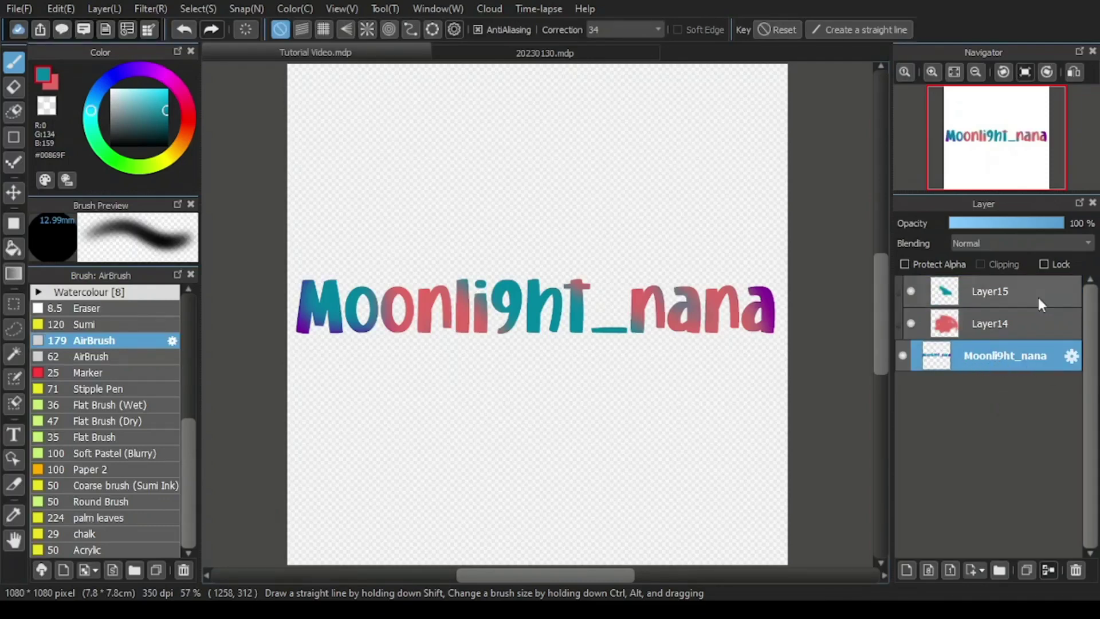
pyautogui.click(1052, 265)
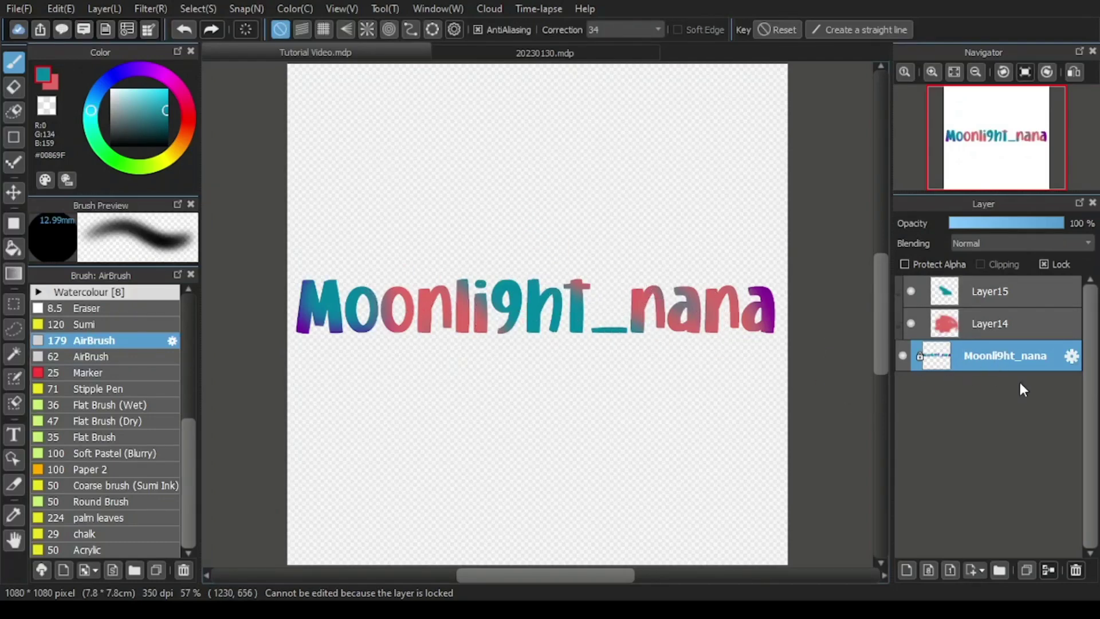
pyautogui.click(14, 248)
pyautogui.click(14, 192)
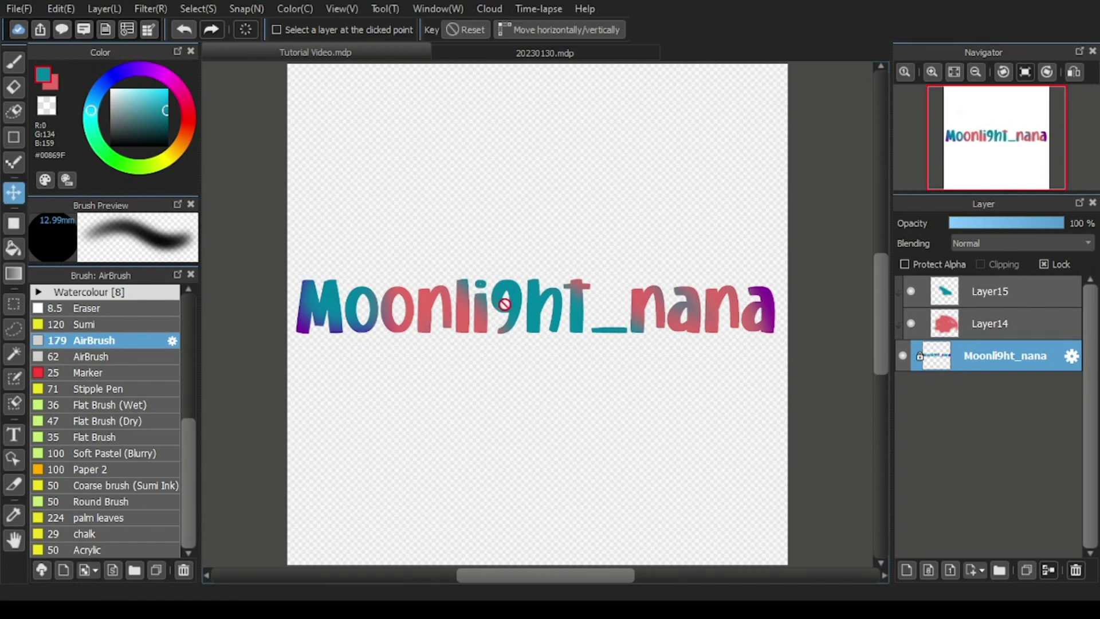
# Step: Try the Eraser and Brush on the locked layer, then switch to the 20230130.mdp document
pyautogui.click(14, 86)
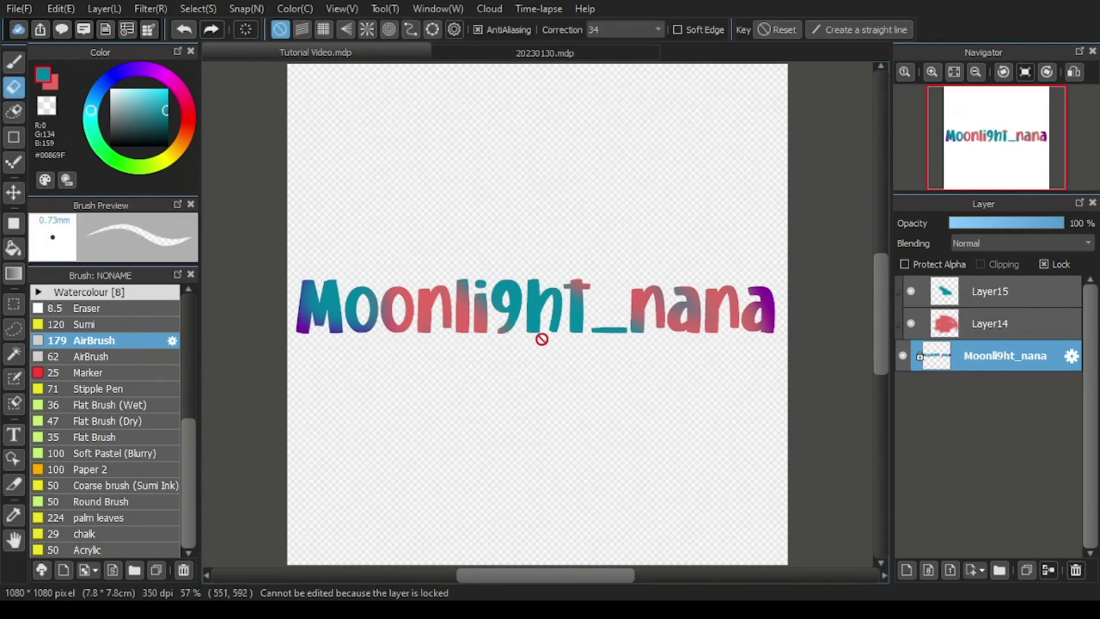
pyautogui.click(16, 63)
pyautogui.click(17, 64)
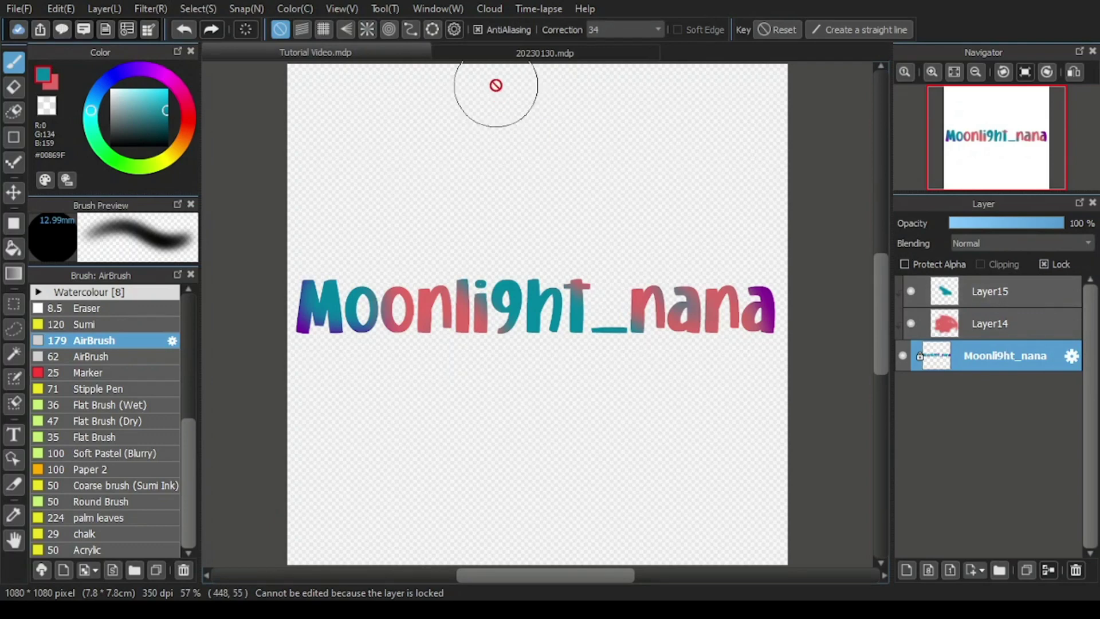
pyautogui.click(518, 54)
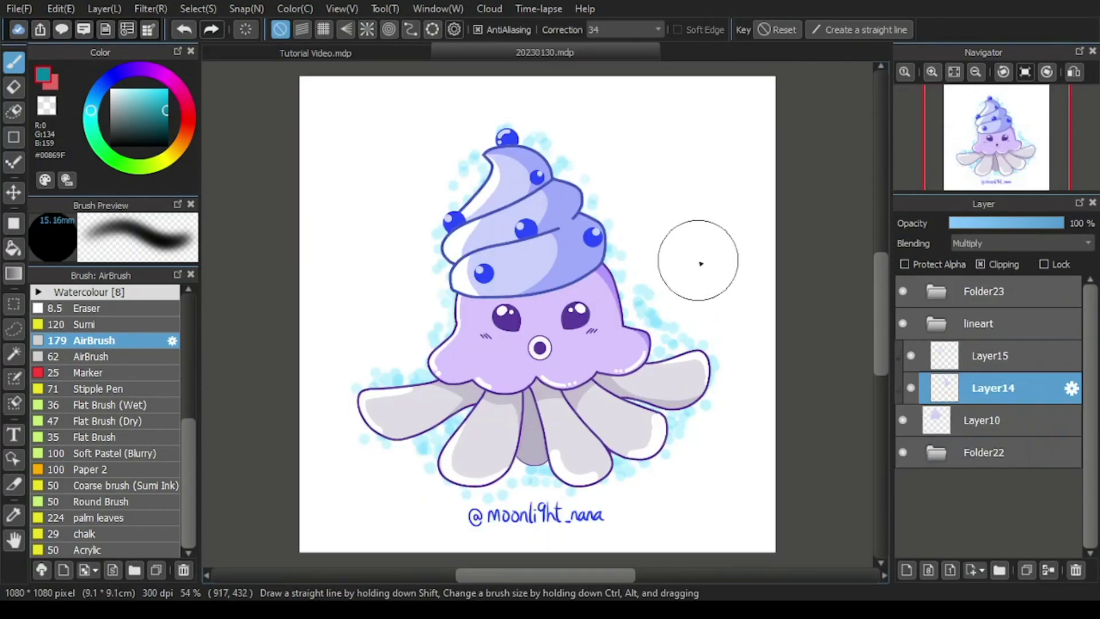
# Step: Choose Rectangle fill, then inspect the hat's Layer10 by toggling its visibility and checking Layer14
pyautogui.click(14, 224)
pyautogui.click(956, 421)
pyautogui.click(904, 420)
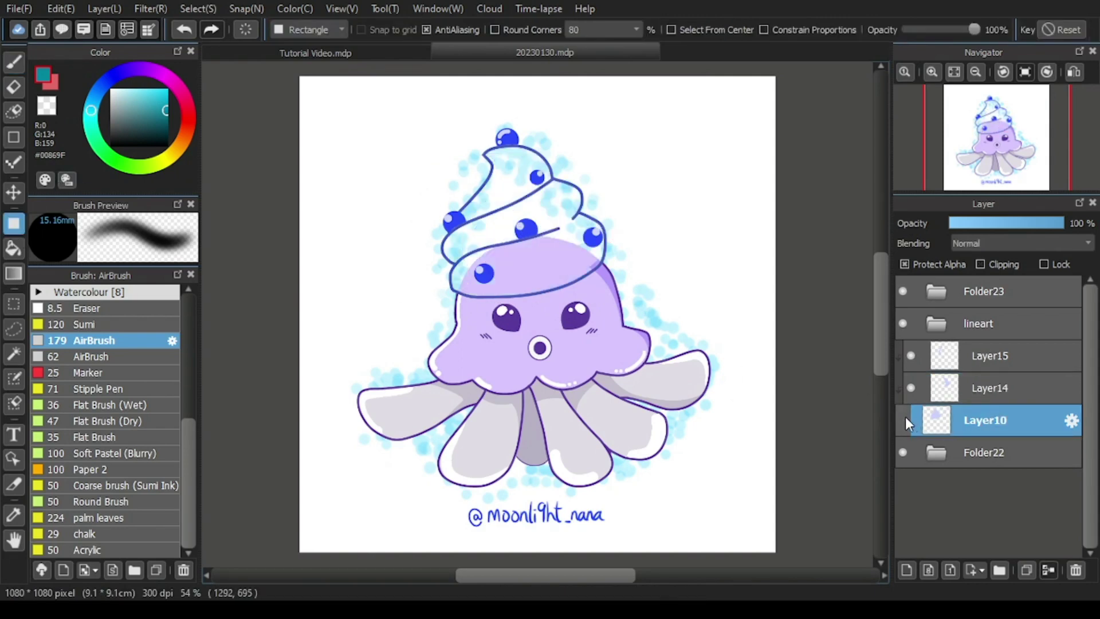
pyautogui.click(904, 420)
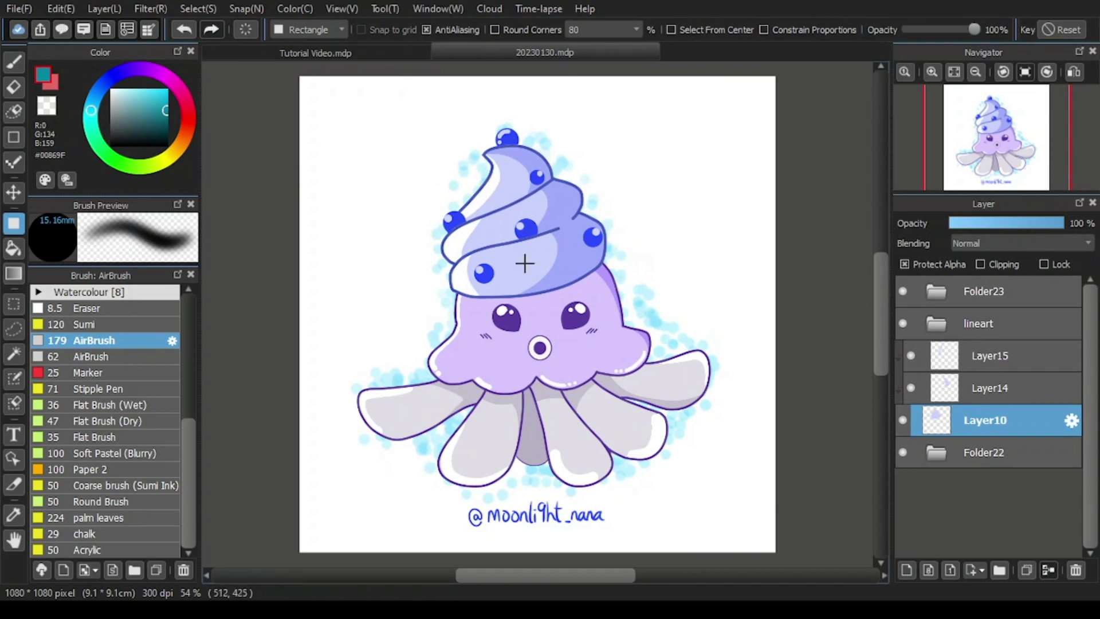
pyautogui.click(1008, 394)
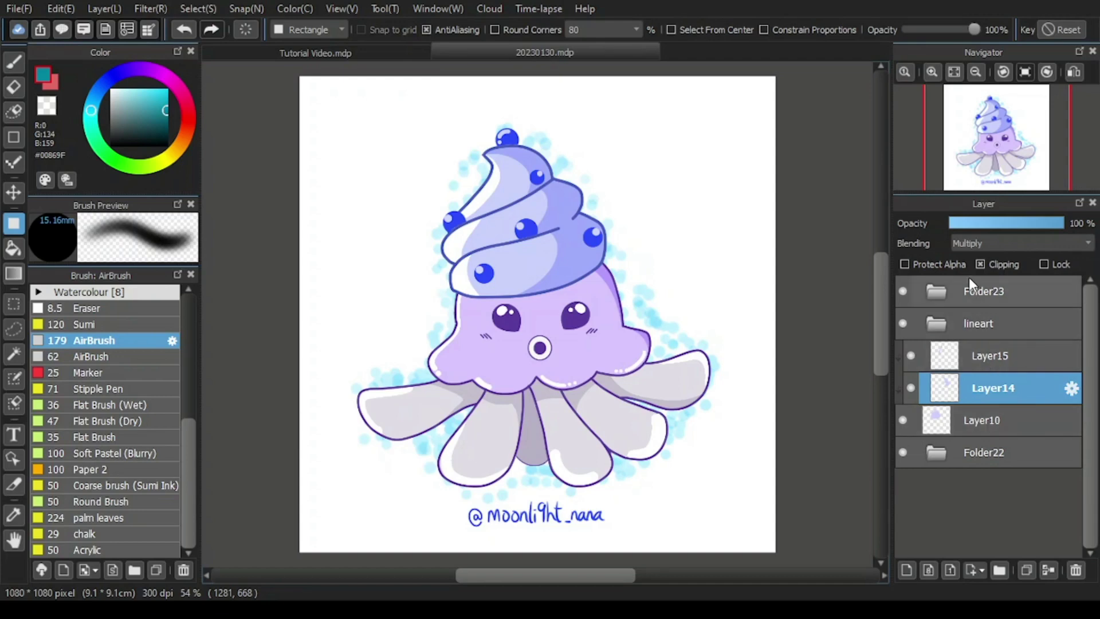
pyautogui.click(995, 427)
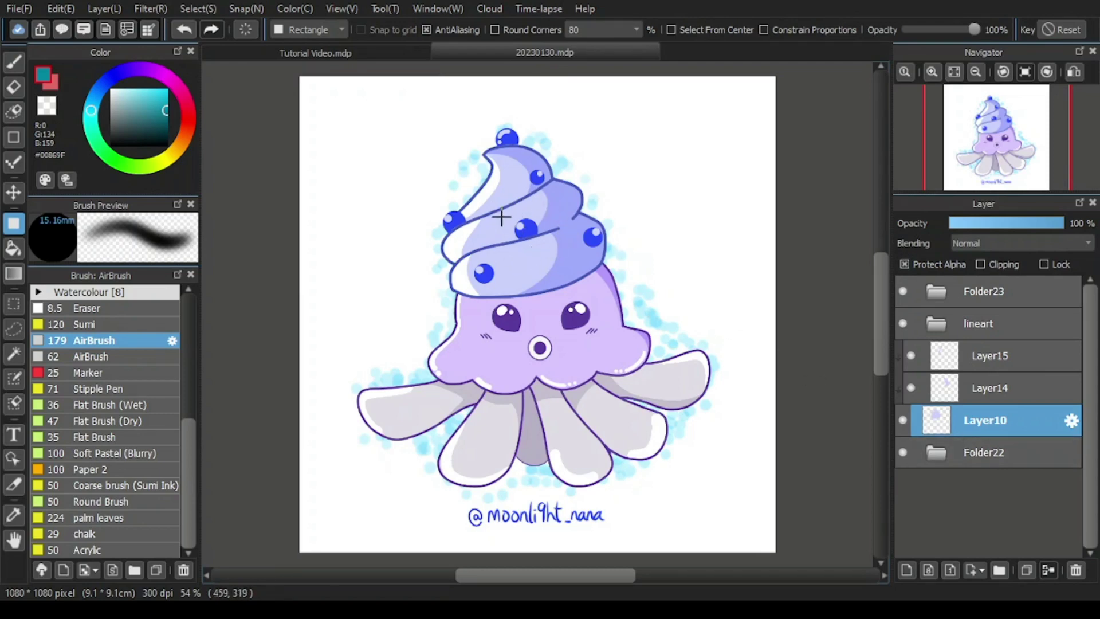
# Step: Pick a deep navy blue and rectangle-fill the whole hat base on Layer10
pyautogui.click(112, 76)
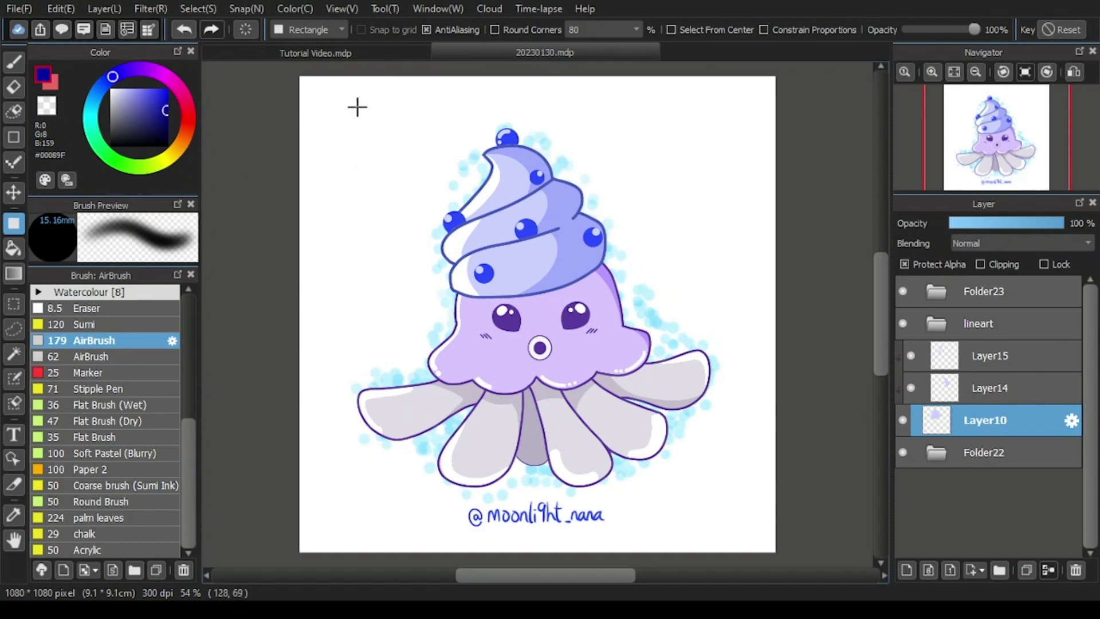
pyautogui.moveTo(355, 106); pyautogui.dragTo(720, 347)
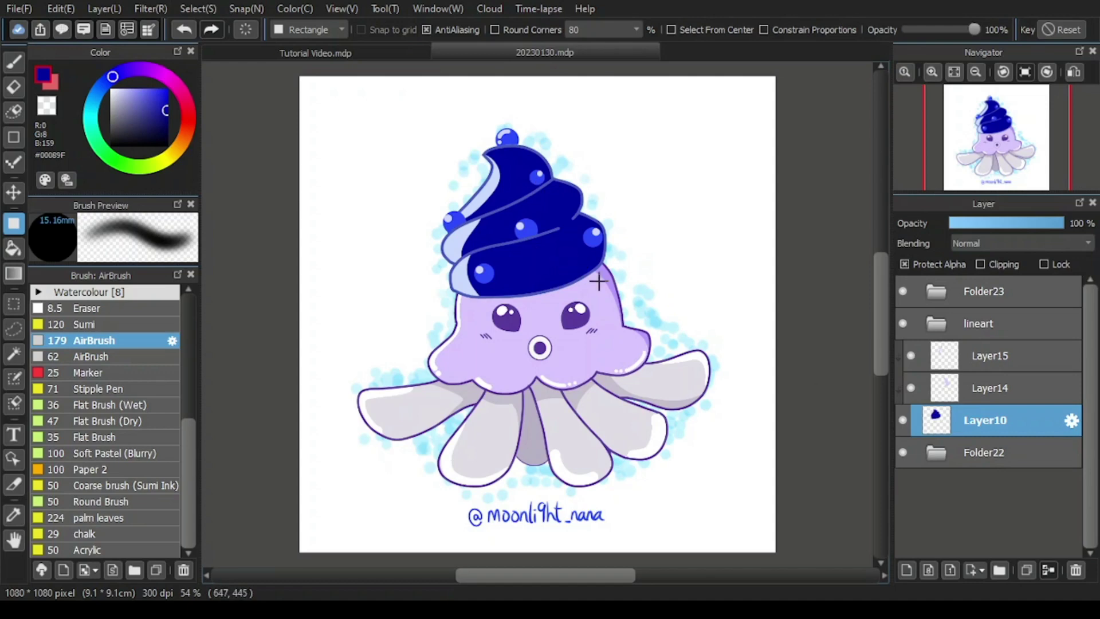
pyautogui.moveTo(333, 129)
pyautogui.mouseDown()
pyautogui.moveTo(423, 411)
pyautogui.moveTo(425, 479)
pyautogui.mouseUp()
pyautogui.moveTo(319, 118); pyautogui.dragTo(424, 479)
pyautogui.click(1007, 393)
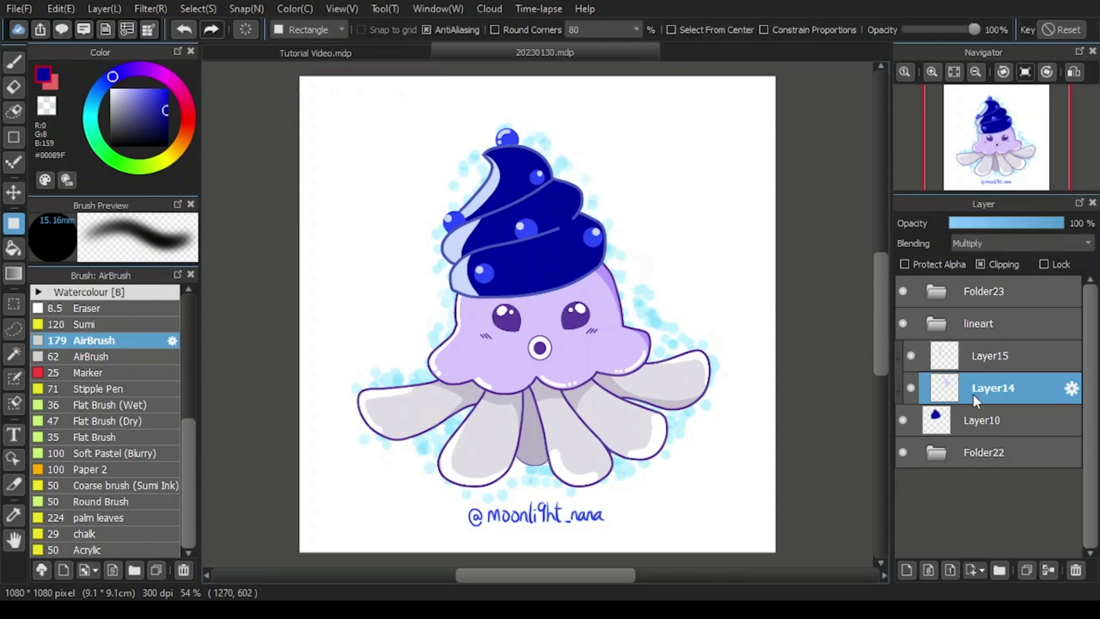
pyautogui.click(1001, 263)
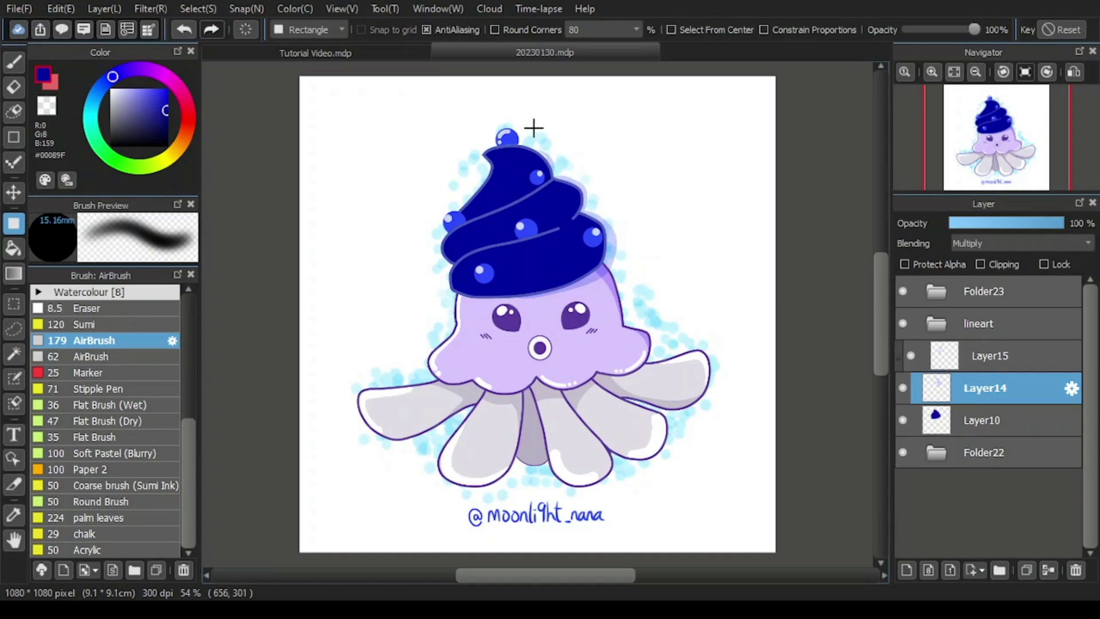
pyautogui.click(1000, 263)
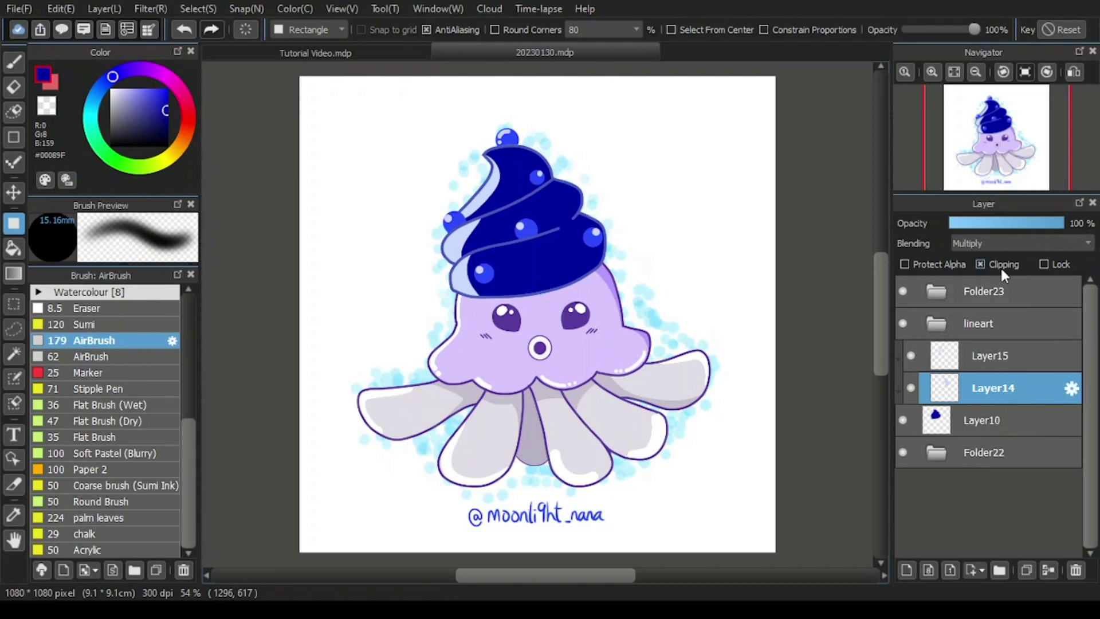
# Step: Enable Protect Alpha on Layer14 and rectangle-fill the hat shading red
pyautogui.click(904, 264)
pyautogui.click(43, 82)
pyautogui.moveTo(458, 121); pyautogui.dragTo(657, 321)
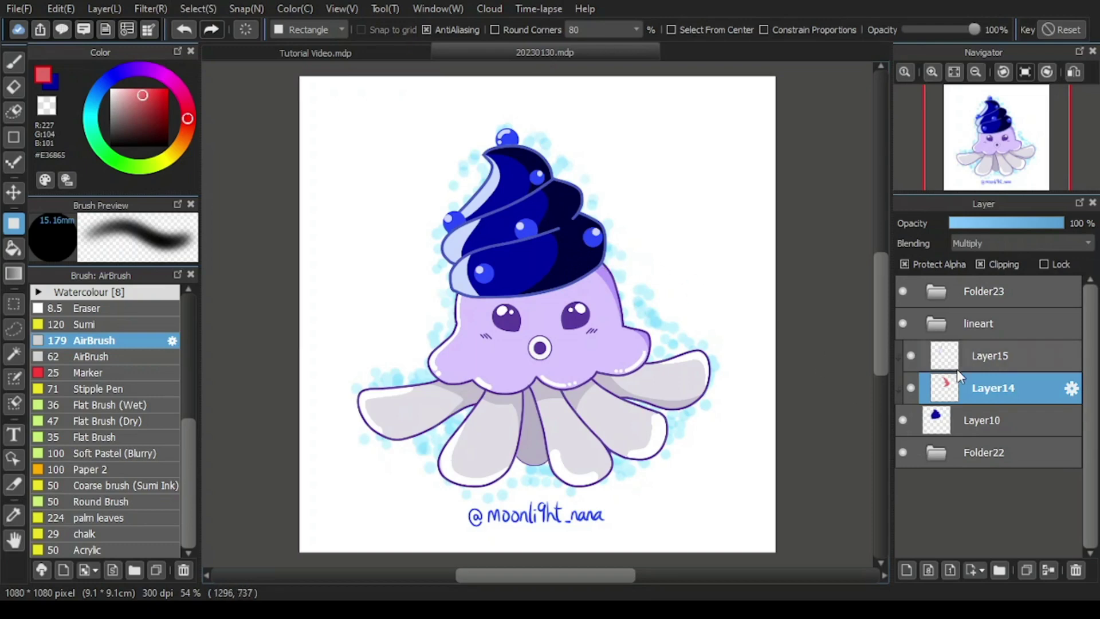
# Step: On Layer15, enable Protect Alpha and rectangle-fill the hat's swirl highlights pink
pyautogui.click(939, 359)
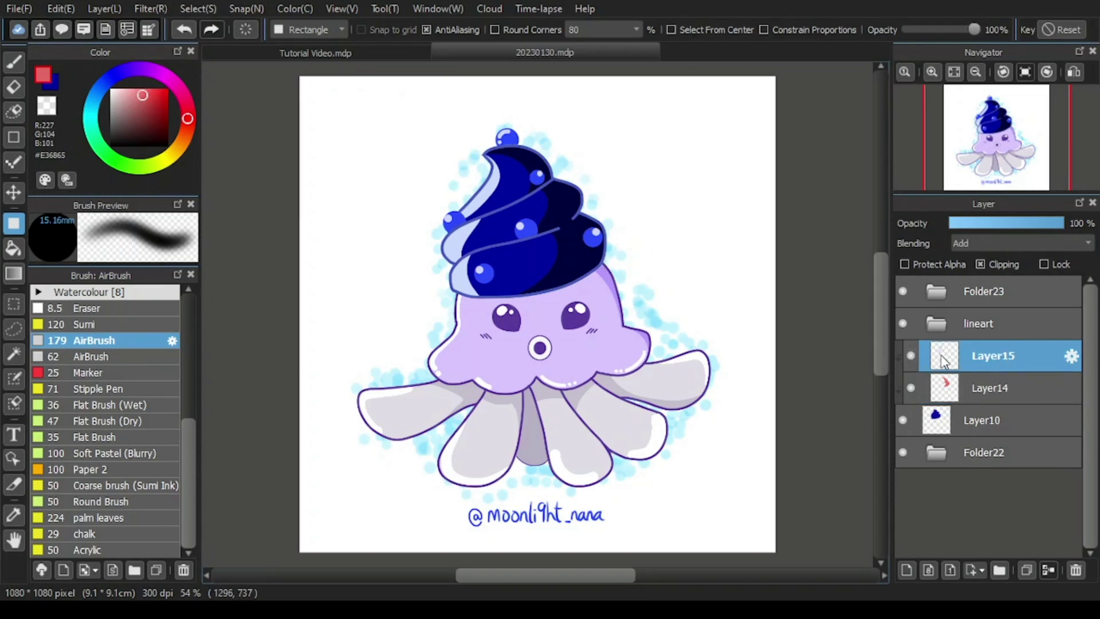
pyautogui.click(940, 263)
pyautogui.moveTo(403, 147); pyautogui.dragTo(549, 373)
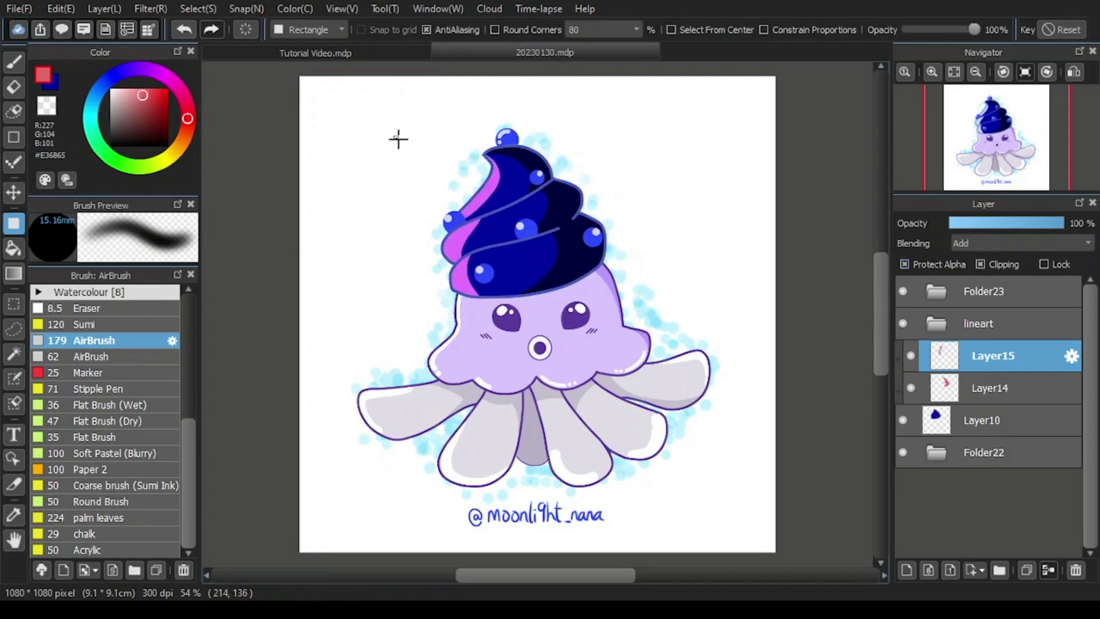
pyautogui.moveTo(398, 140); pyautogui.dragTo(596, 363)
# Step: Select the hat's shading Layer14 and tick Lock so it can't be edited
pyautogui.click(973, 422)
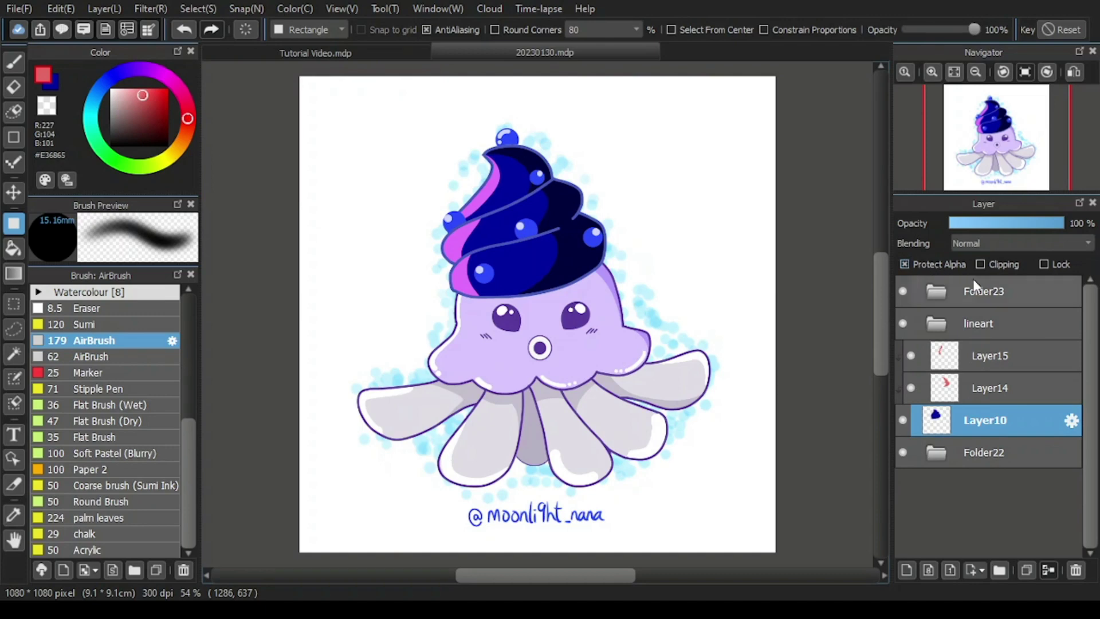
pyautogui.click(1004, 389)
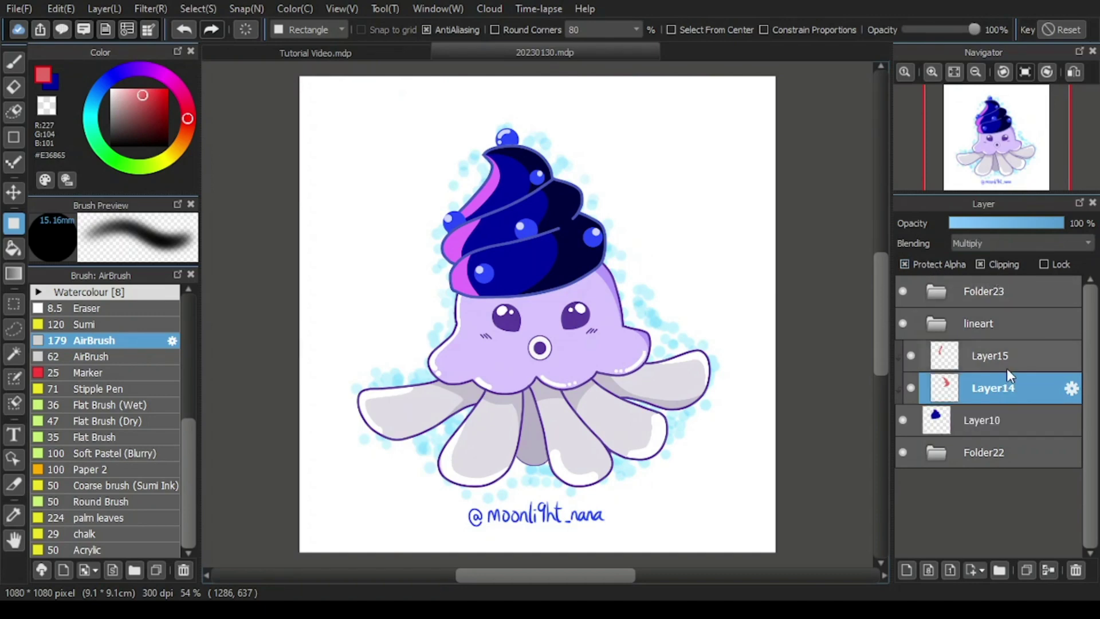
pyautogui.click(1043, 264)
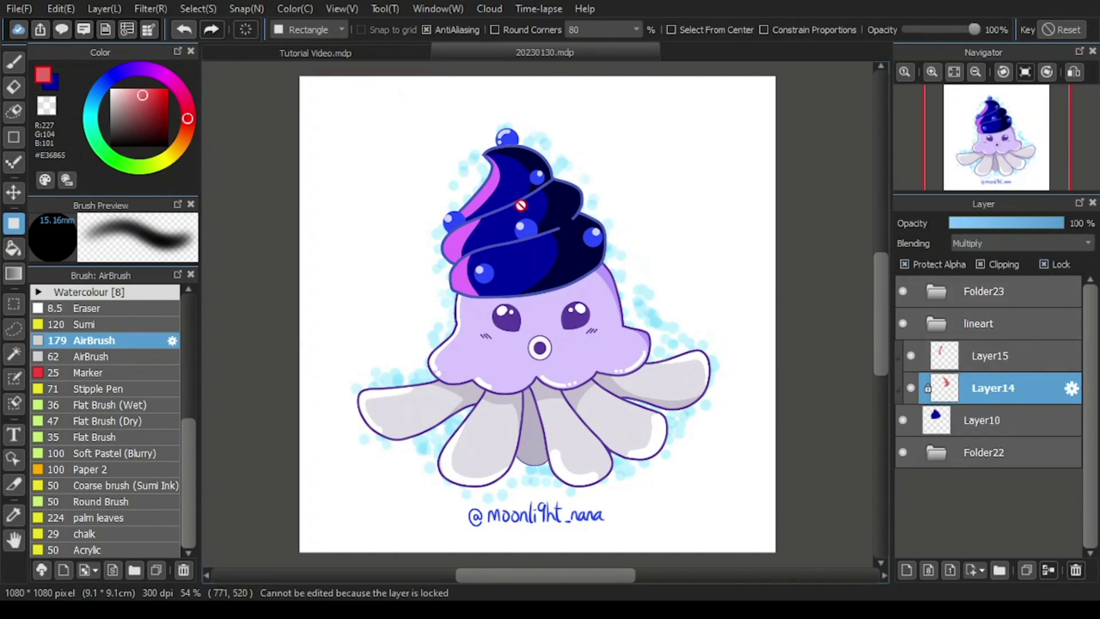